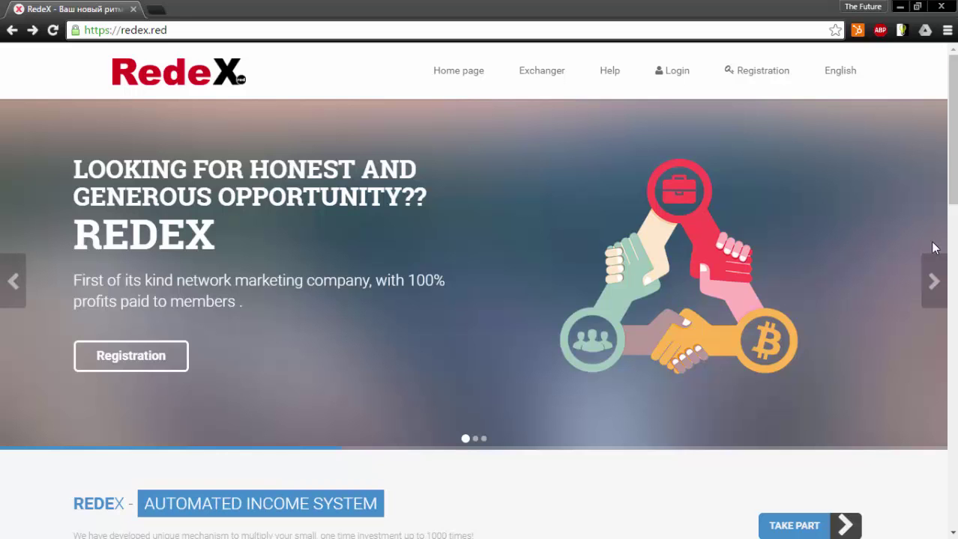
Open the new account registration page and highlight the sponsor invitation line.
click(761, 77)
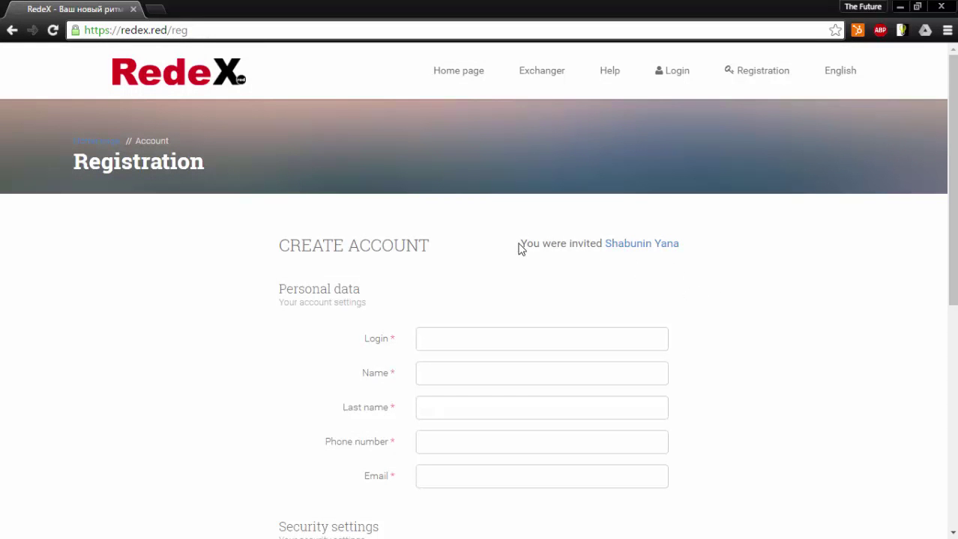
drag(519, 244, 682, 244)
click(684, 247)
Enter the captcha code pcpqk and submit the account registration.
scroll(671, 264, down, 2)
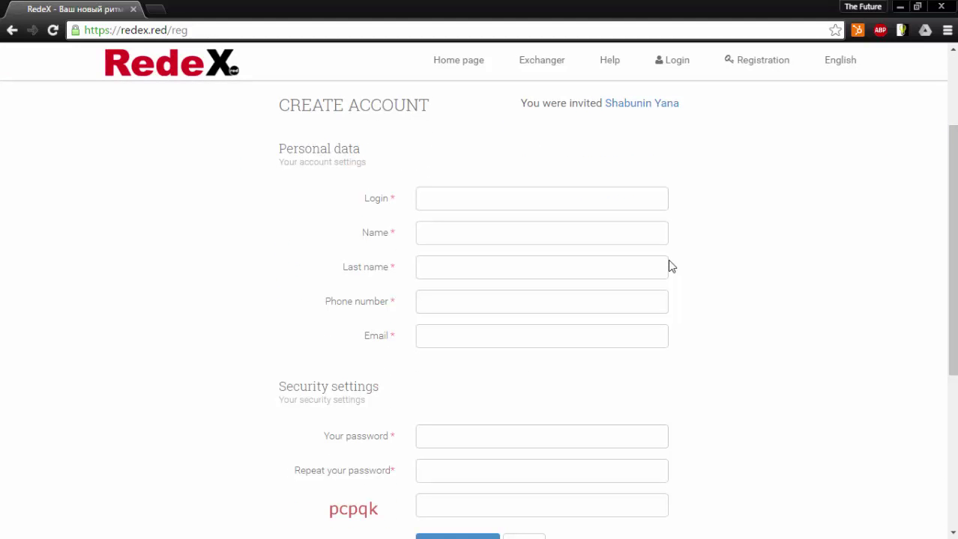
scroll(669, 266, down, 1)
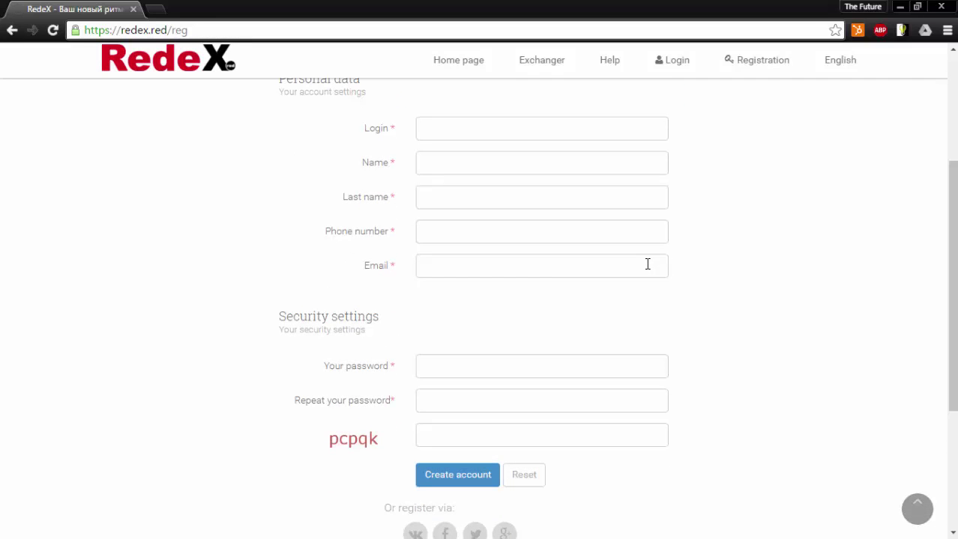
scroll(647, 263, down, 1)
scroll(647, 269, down, 1)
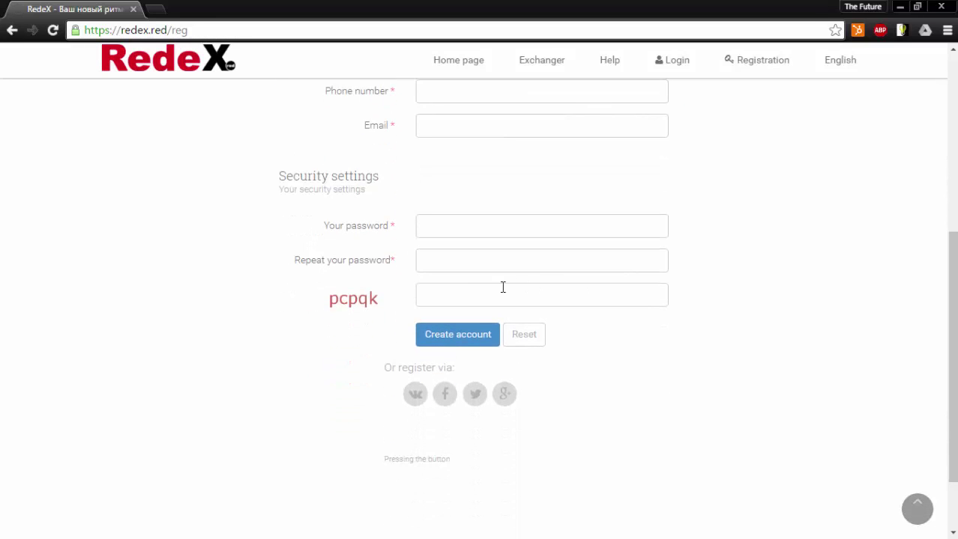
click(487, 293)
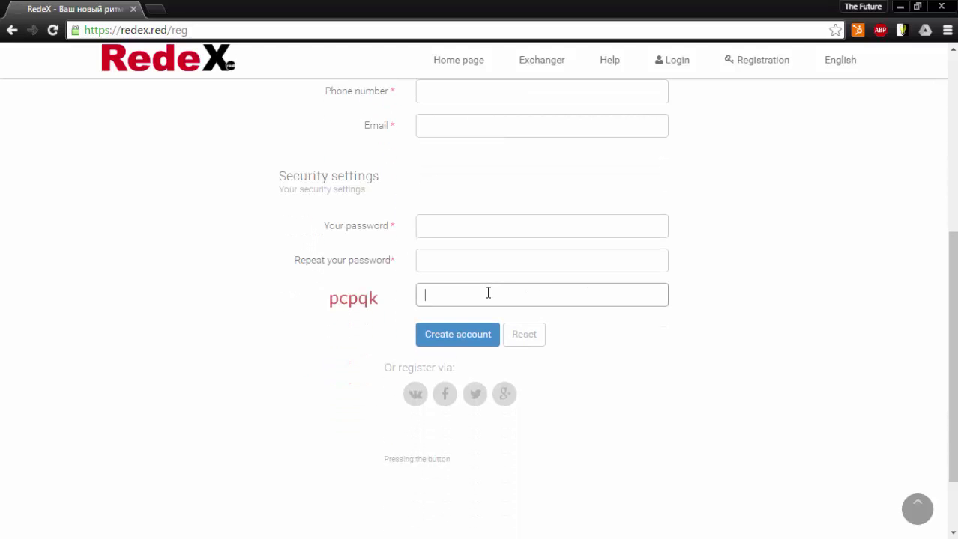
text(pcpqk)
click(453, 341)
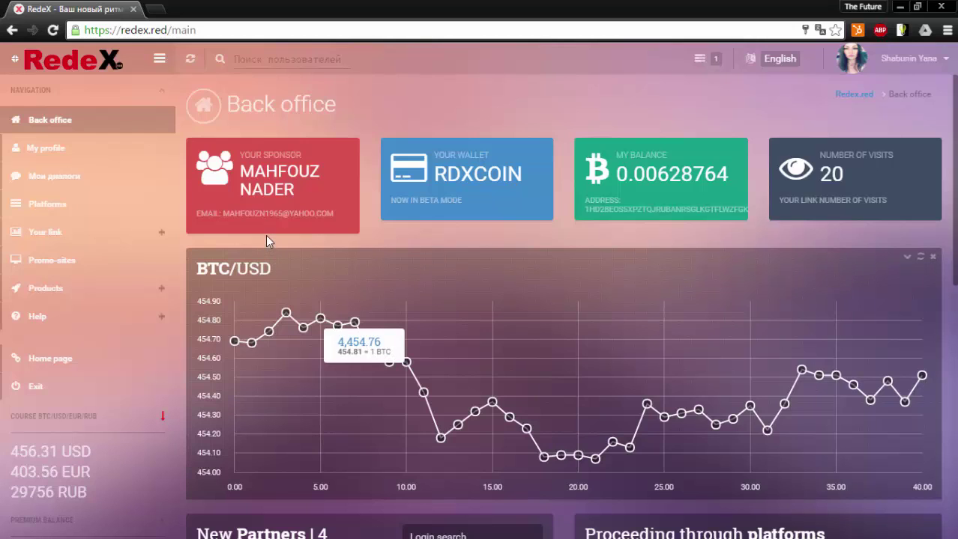
Look over the dashboard's sponsor, RDXCOIN wallet, 0.00628764 BTC balance and 20 link visits cards.
mouse_move(273, 205)
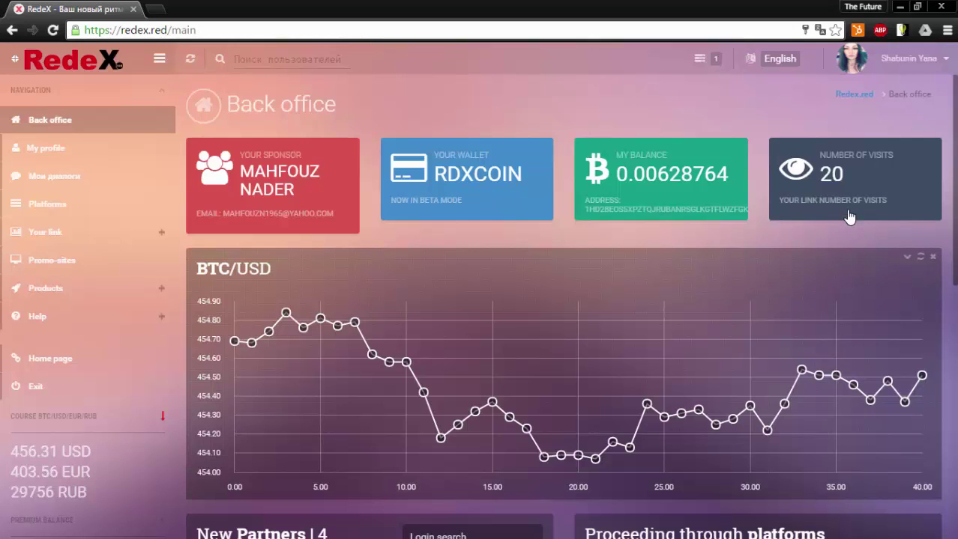
Scroll past the BTC/USD chart to the New Partners, platform statistics, payouts and voting panels.
scroll(849, 217, down, 1)
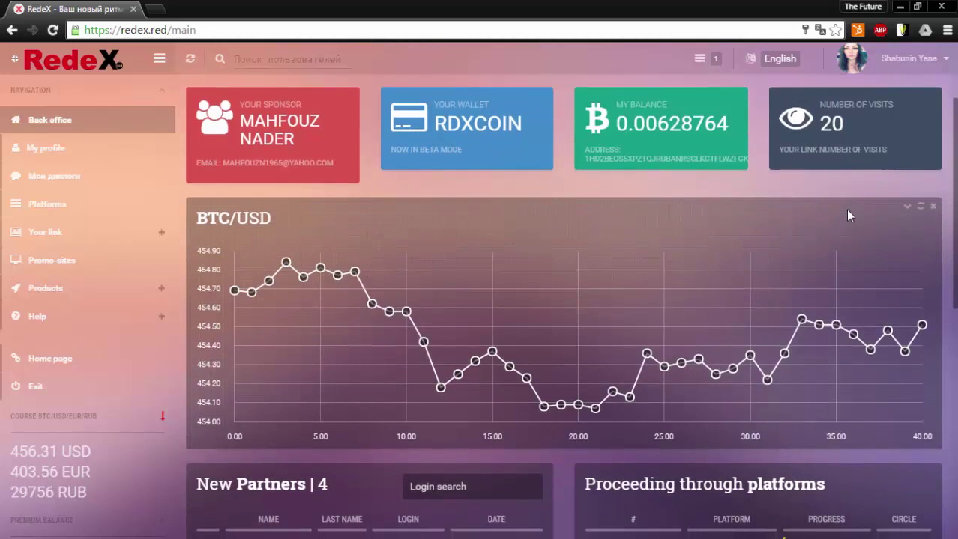
scroll(849, 217, down, 1)
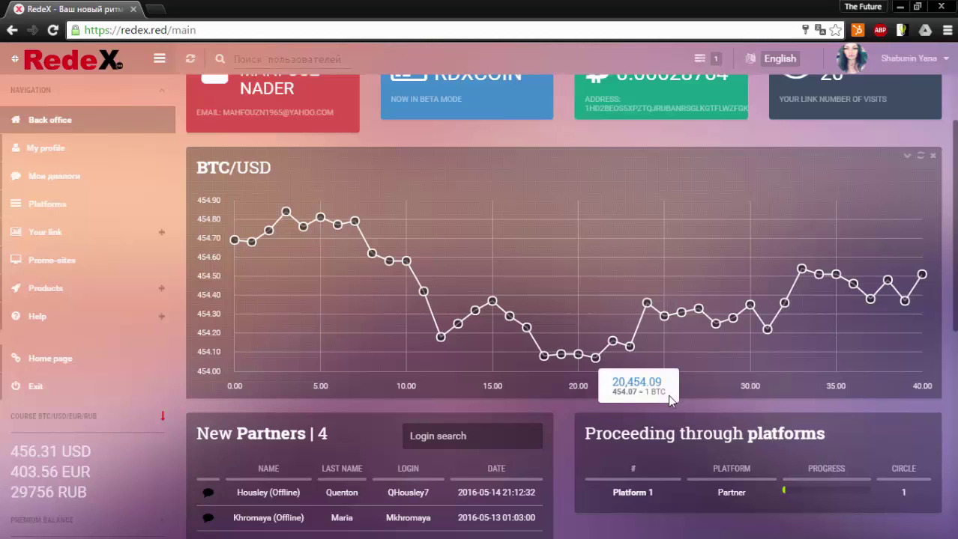
mouse_move(922, 276)
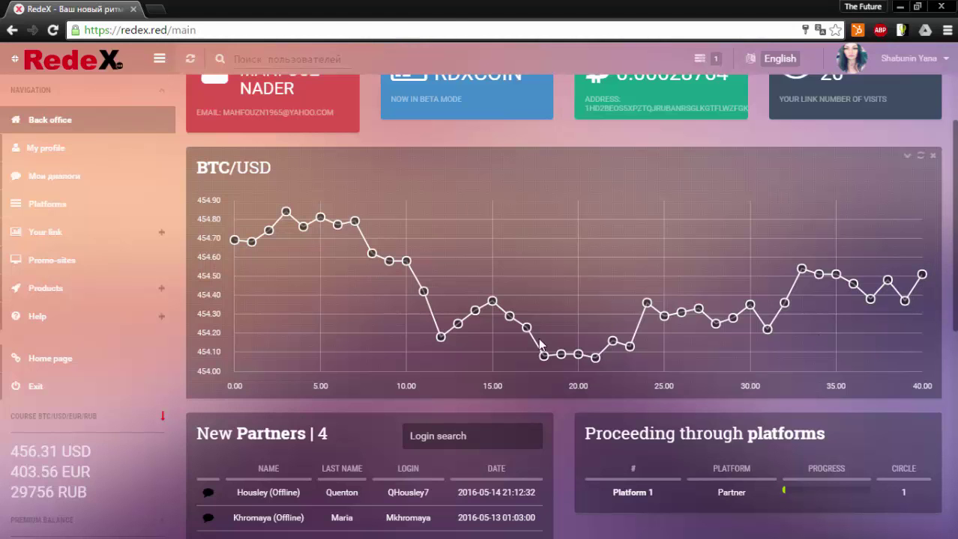
scroll(538, 338, down, 1)
scroll(538, 338, down, 1)
scroll(538, 338, down, 1)
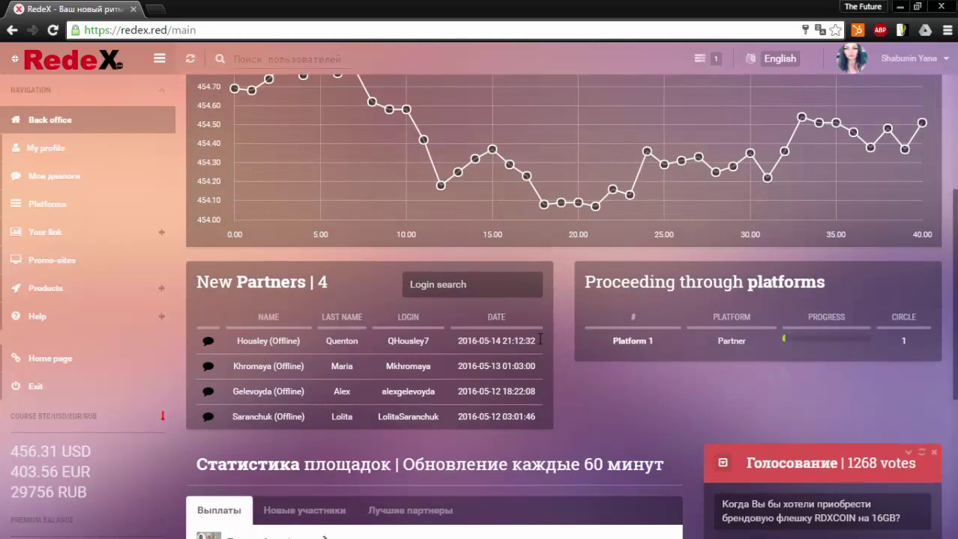
scroll(540, 339, down, 1)
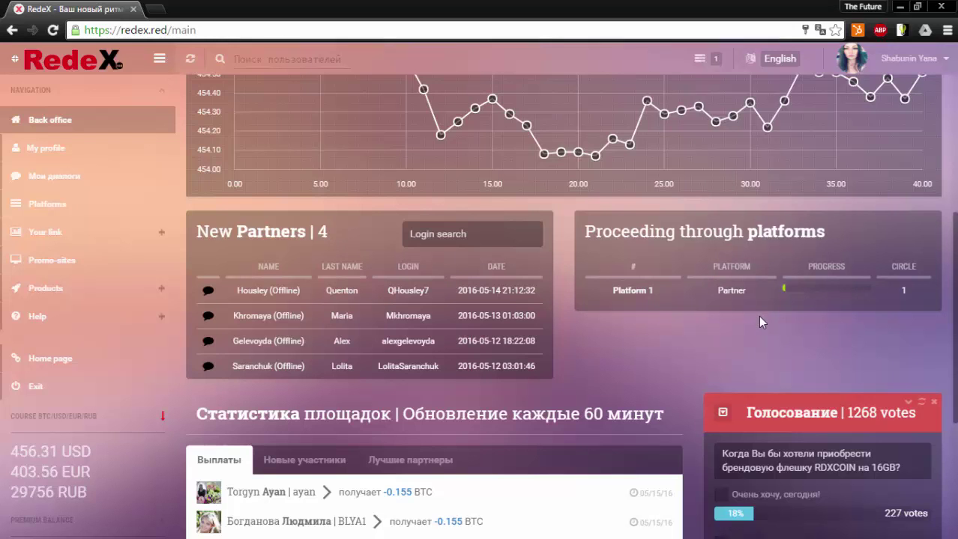
scroll(758, 315, down, 3)
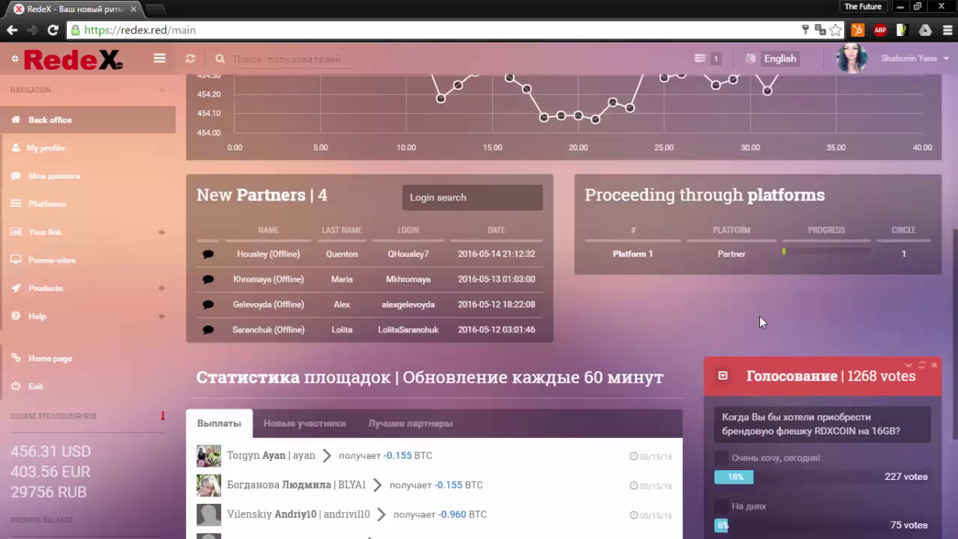
scroll(760, 316, down, 1)
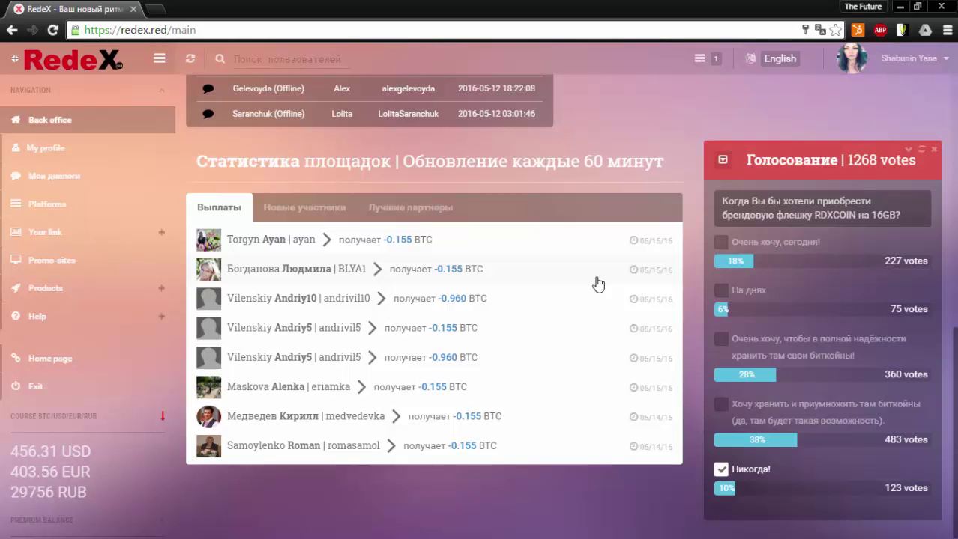
click(770, 66)
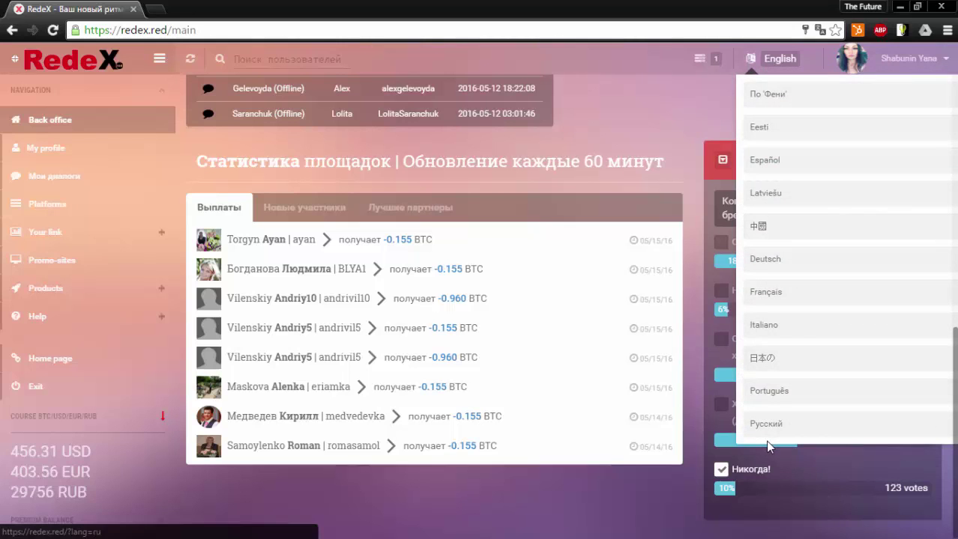
click(596, 508)
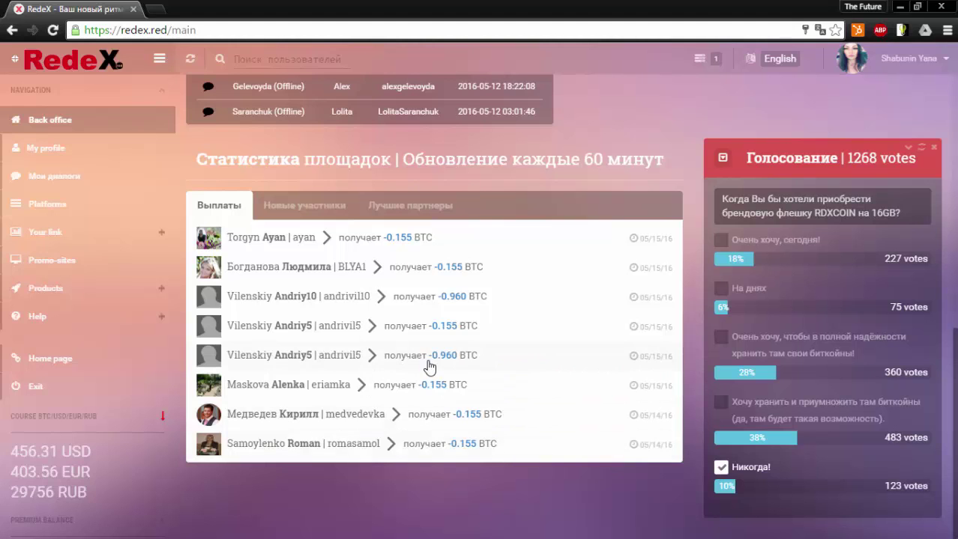
Open the Profile tab of My profile and scroll to the password-change fields.
click(42, 153)
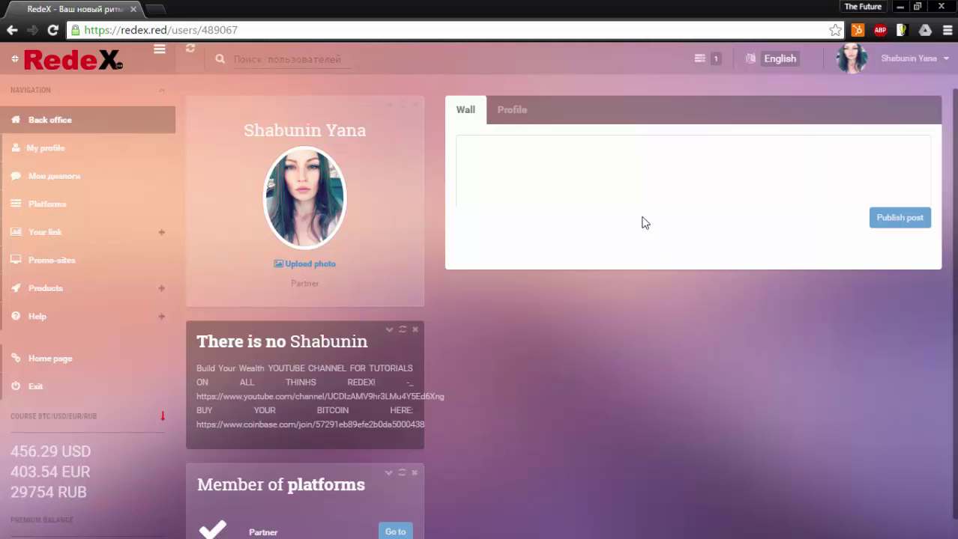
click(514, 112)
scroll(676, 353, down, 2)
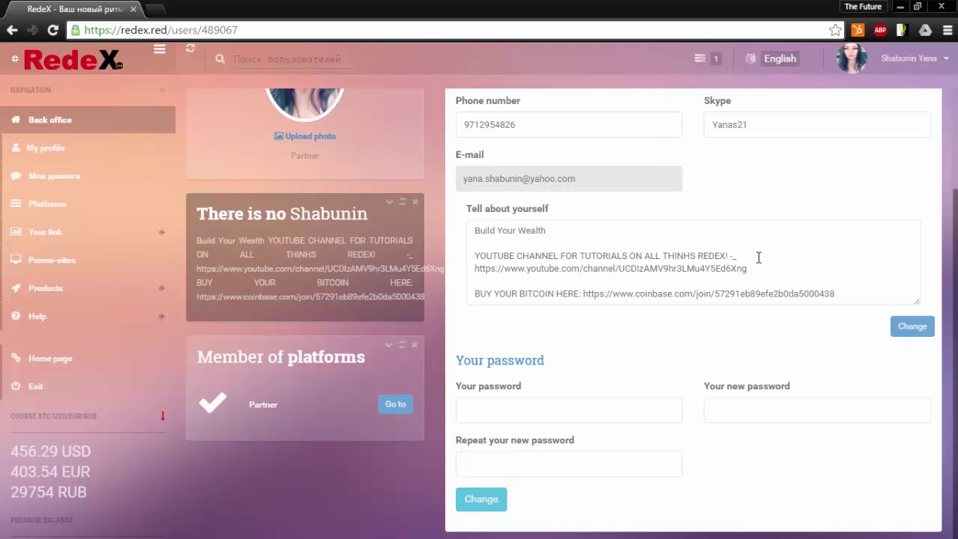
Glance at Мои диалоги, then view Platforms listing five levels from Partner to Director.
click(66, 181)
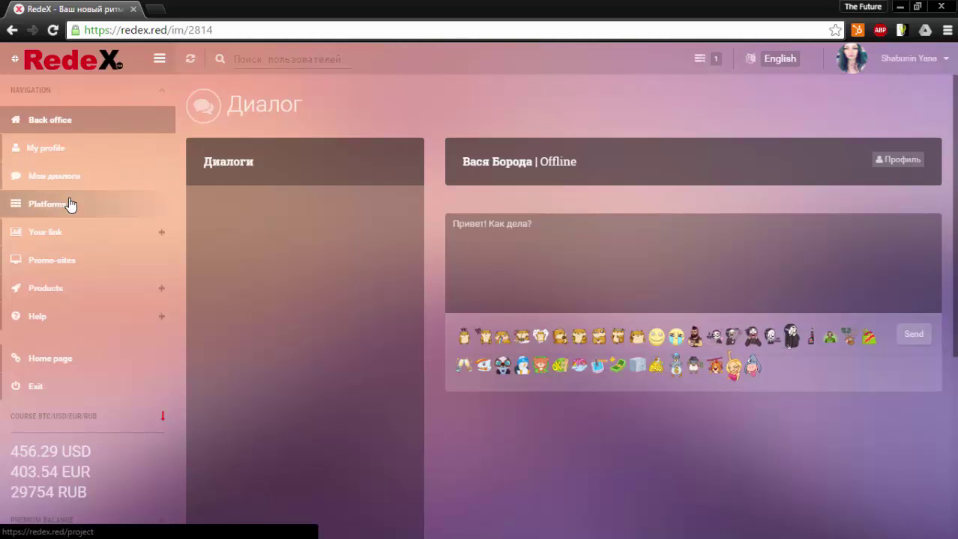
click(67, 204)
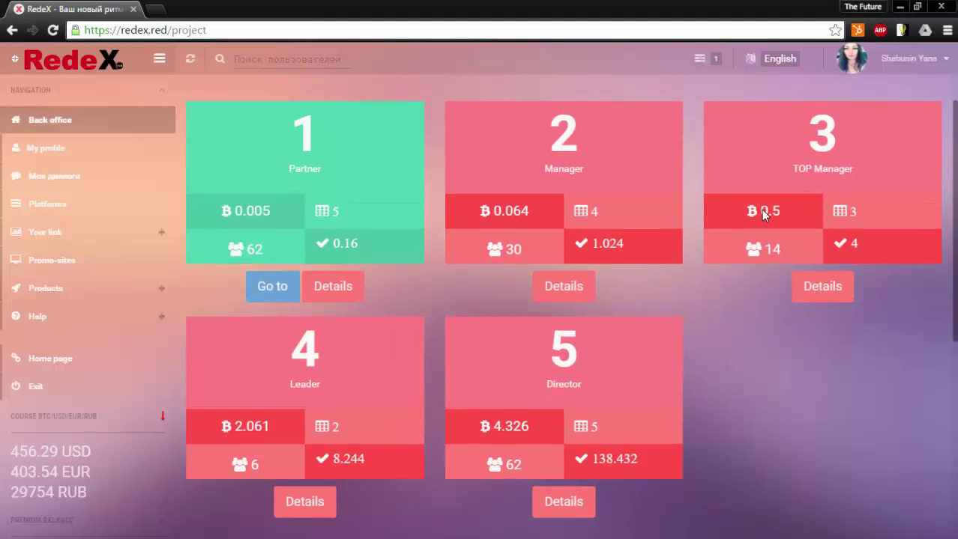
scroll(760, 255, down, 1)
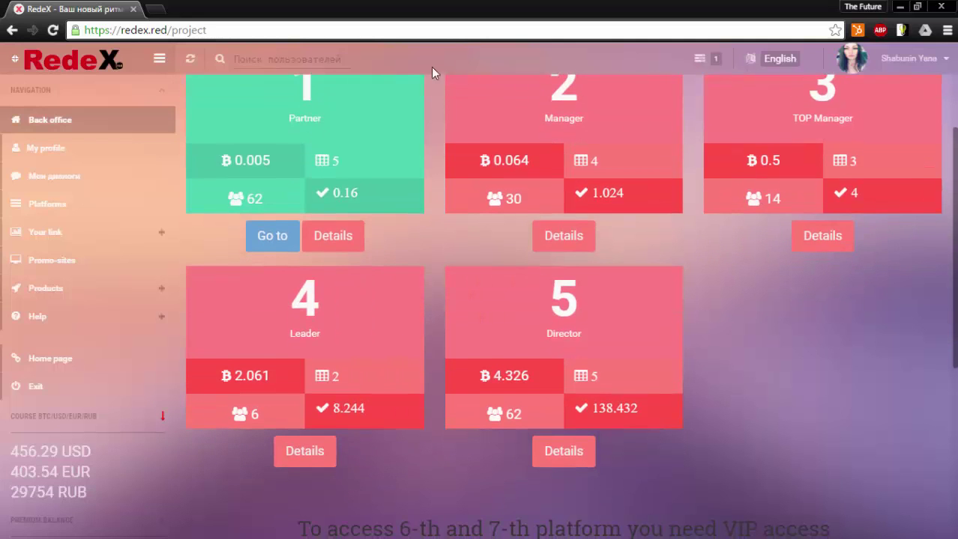
click(33, 241)
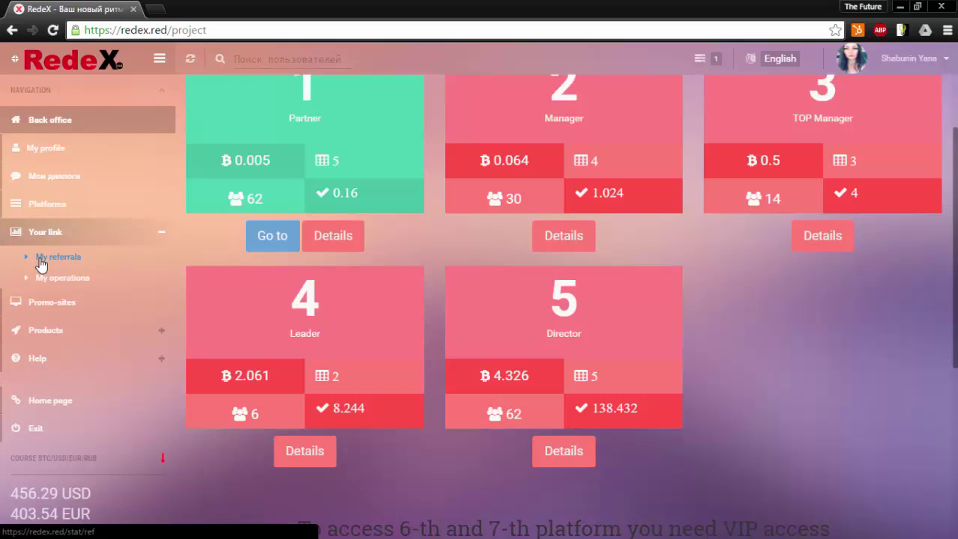
Open My referrals showing the 4 partners and start a chat with the first one.
click(40, 259)
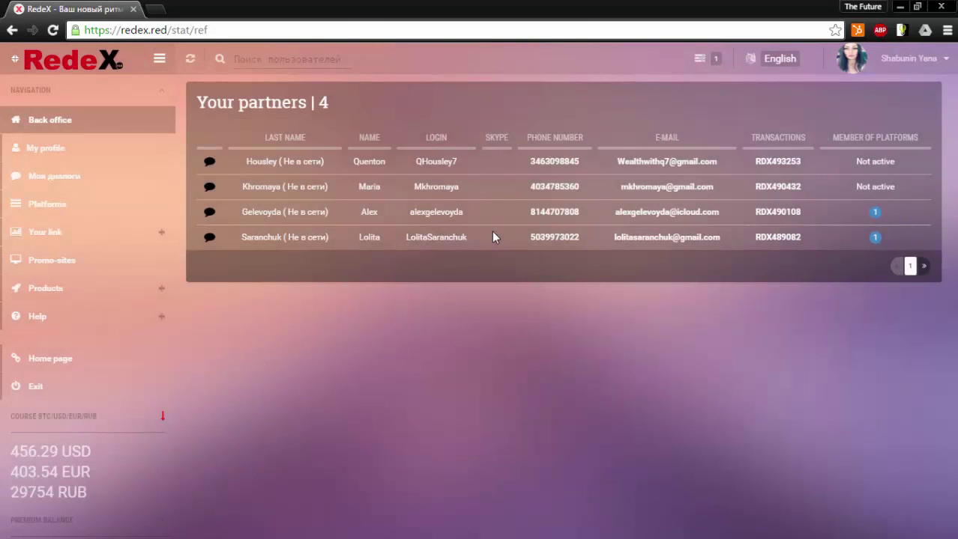
click(210, 161)
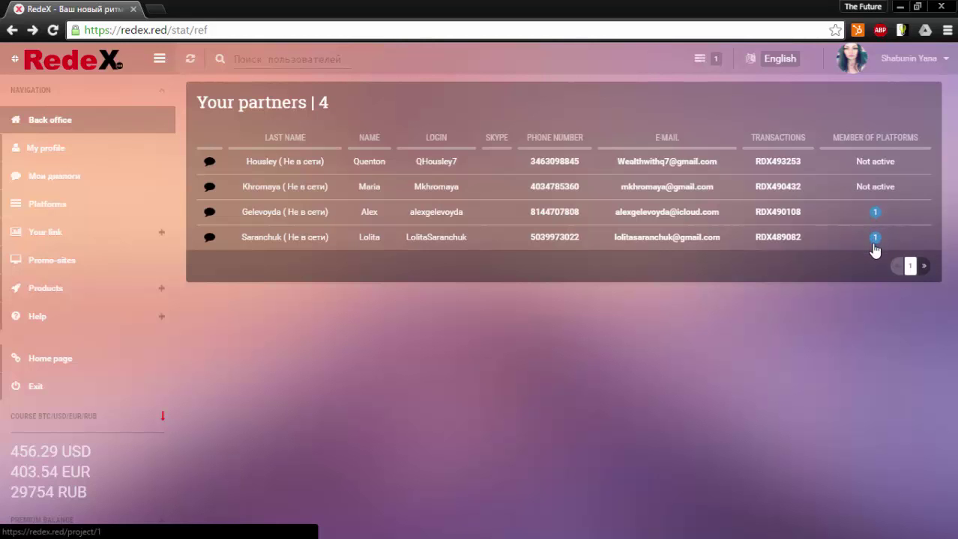
click(57, 237)
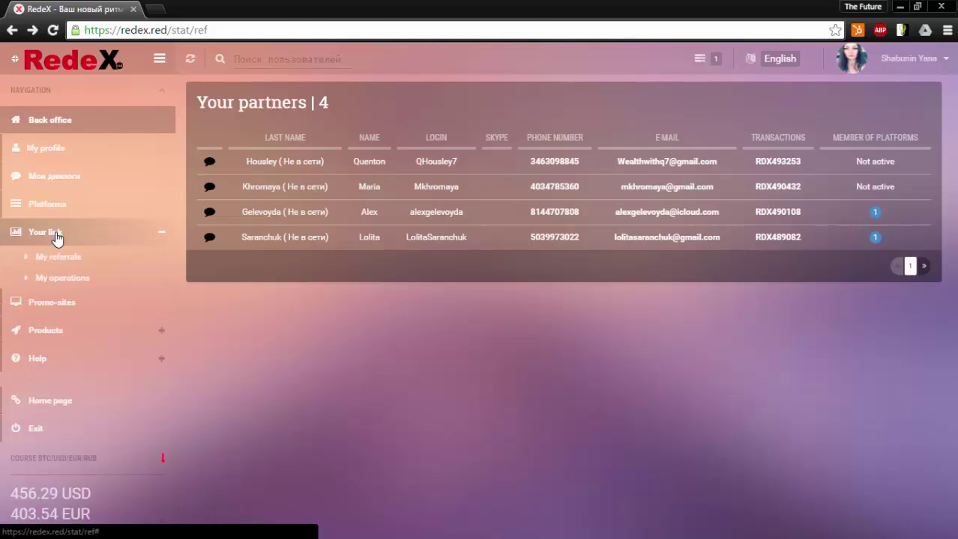
Visit My operations, then open the RDXcoin wallet window from the Your wallet card.
click(58, 282)
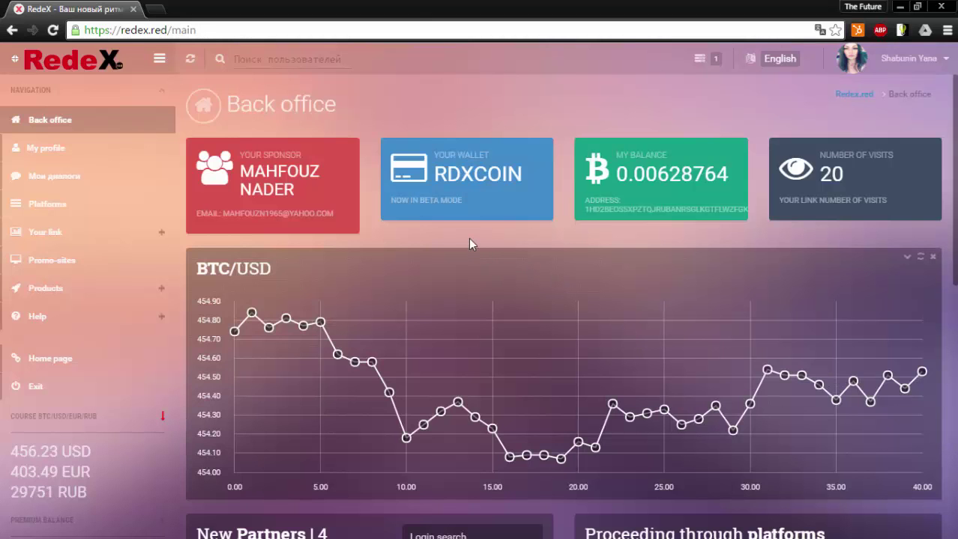
click(474, 209)
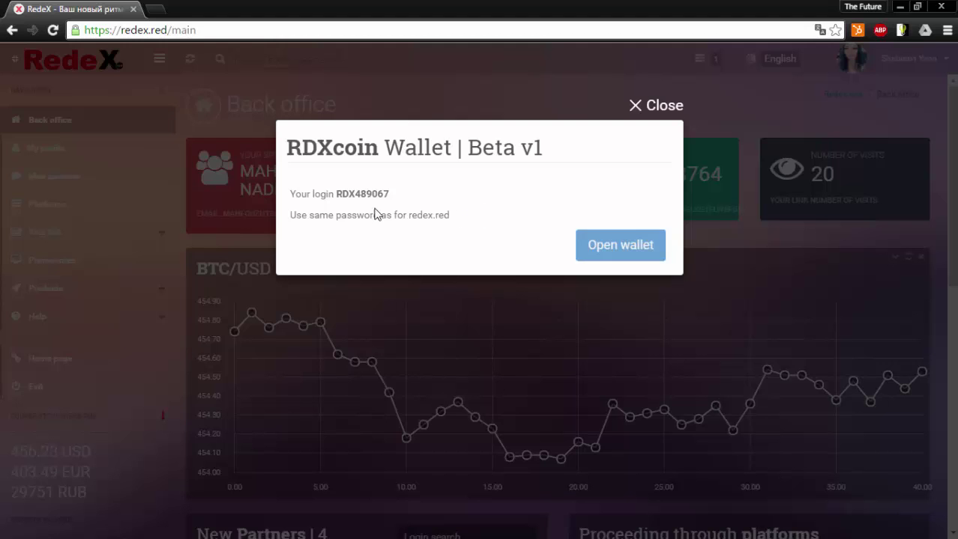
Copy the wallet login from the RDXcoin Wallet box and open the wallet sign-in page.
drag(391, 197, 335, 198)
key(ctrl+c)
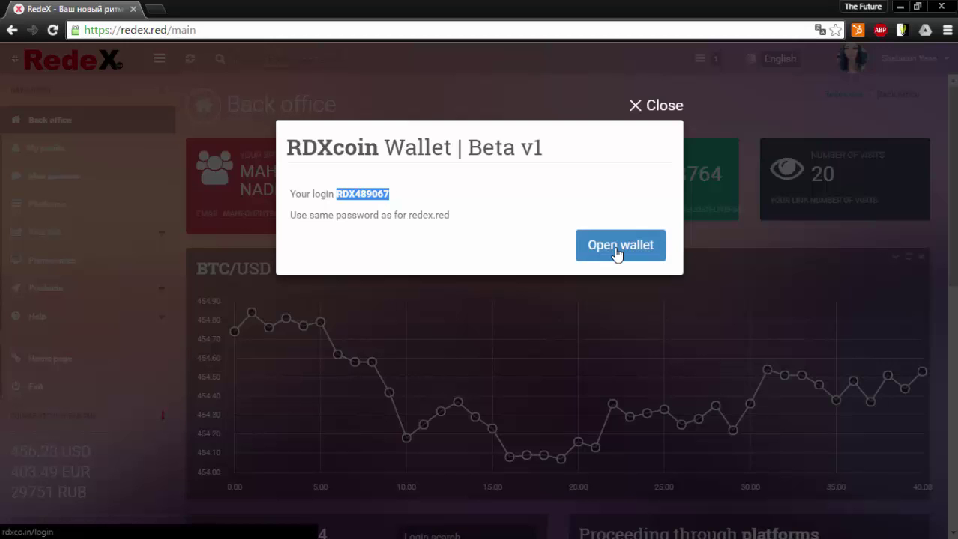
click(616, 253)
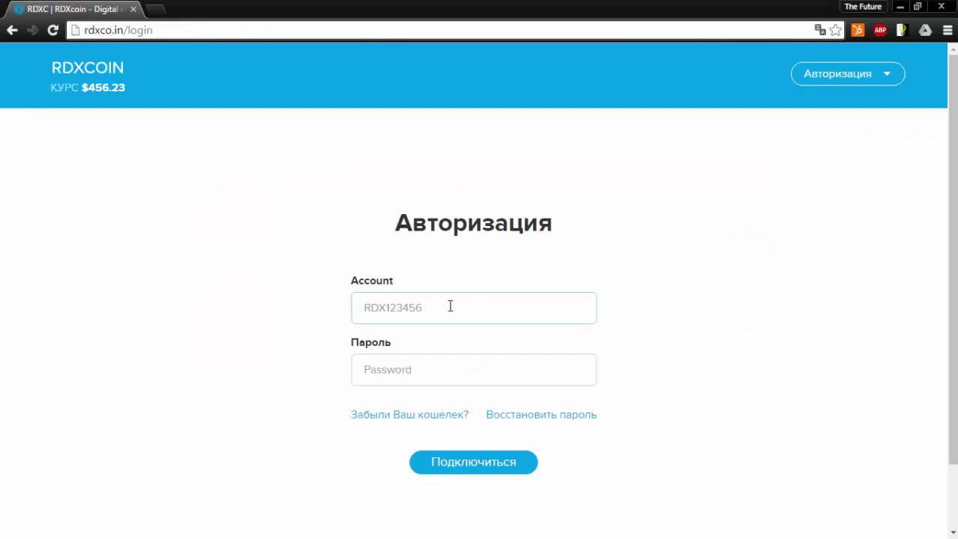
Sign into the RDXcoin wallet with the copied login, the account password and the emailed code.
key(ctrl+v)
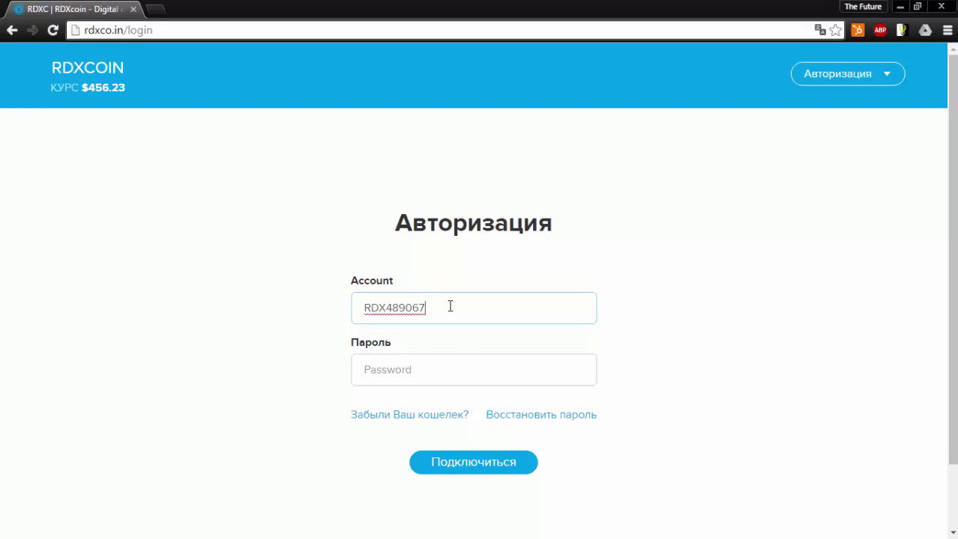
click(426, 366)
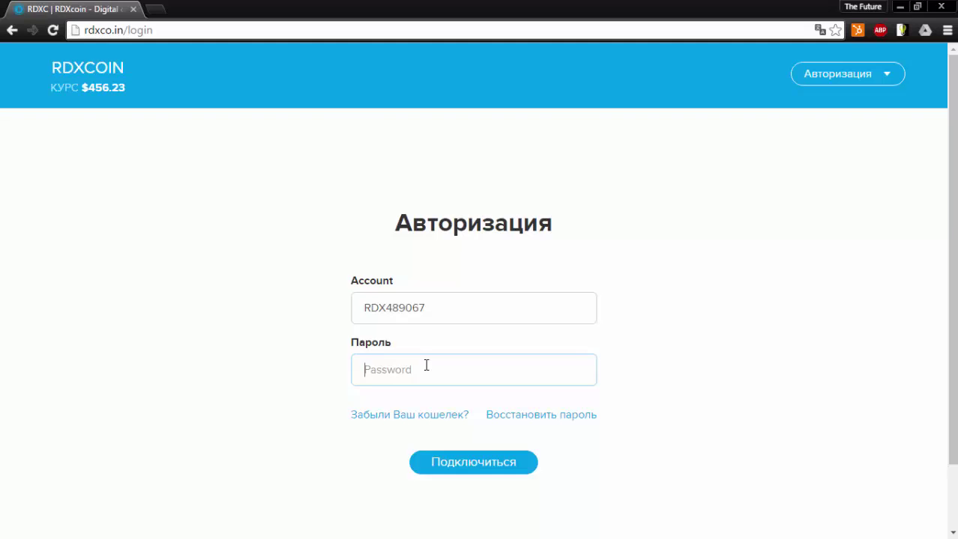
key(ctrl+v)
click(459, 459)
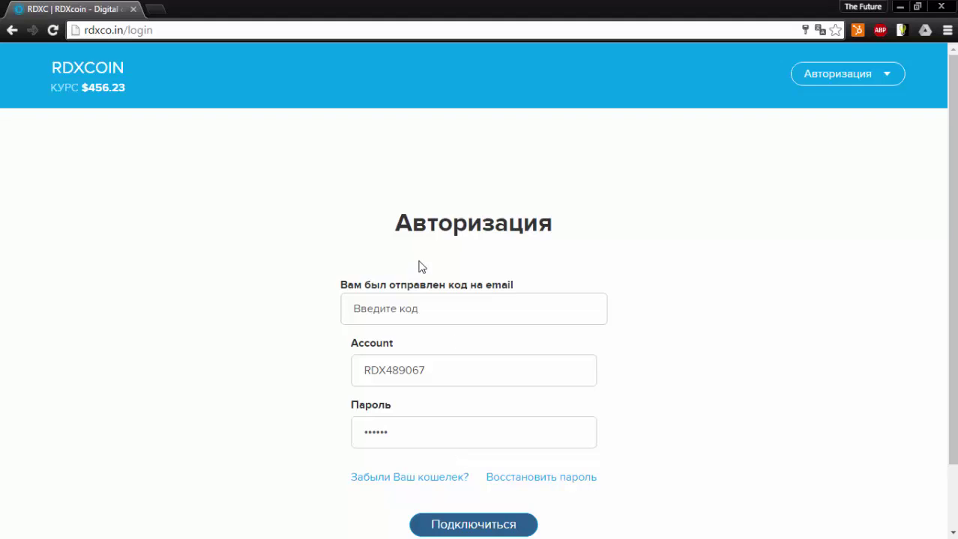
drag(431, 310, 337, 307)
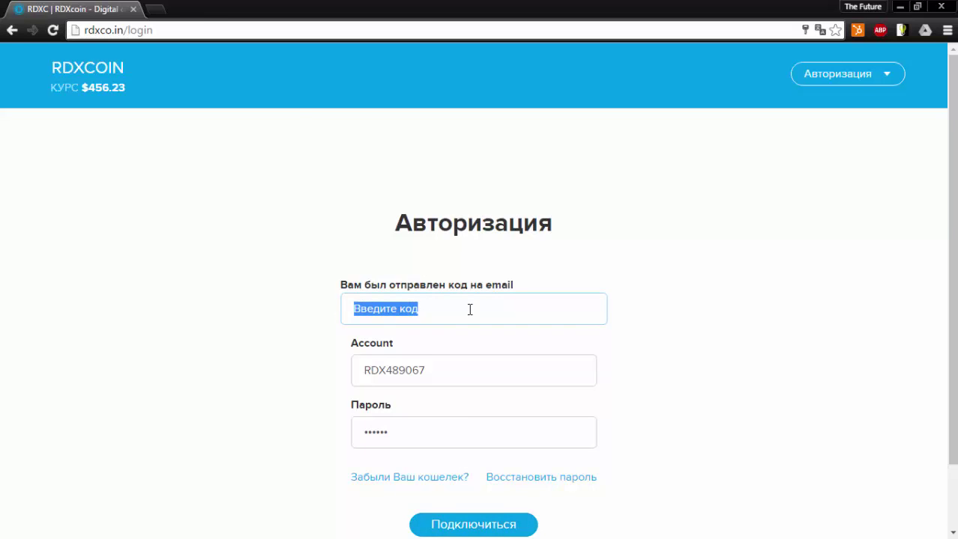
key(Return)
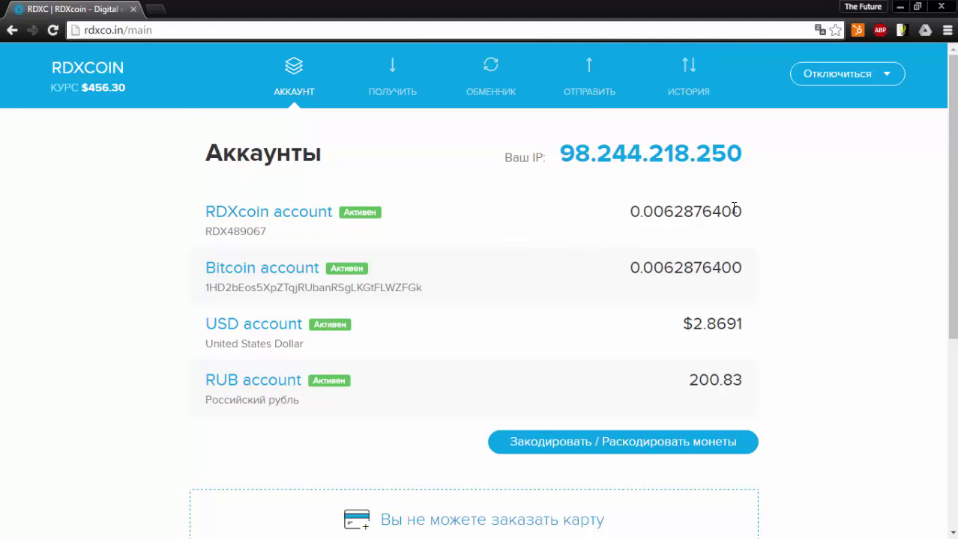
Review the RDXcoin, Bitcoin 0.0062876400, USD $2.8691 and RUB 200.83 balances, then open ОТПРАВИТЬ.
drag(746, 214, 185, 213)
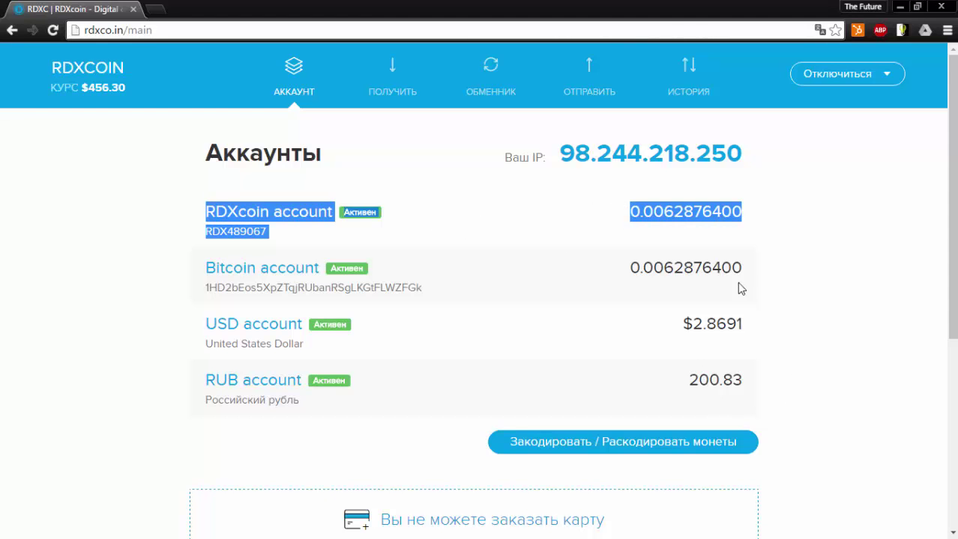
drag(746, 274, 187, 291)
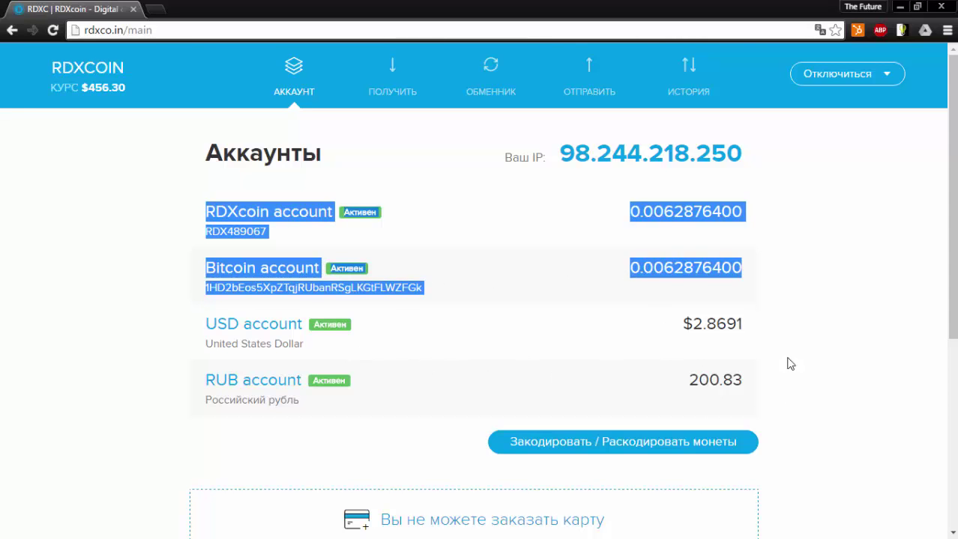
drag(753, 329, 676, 322)
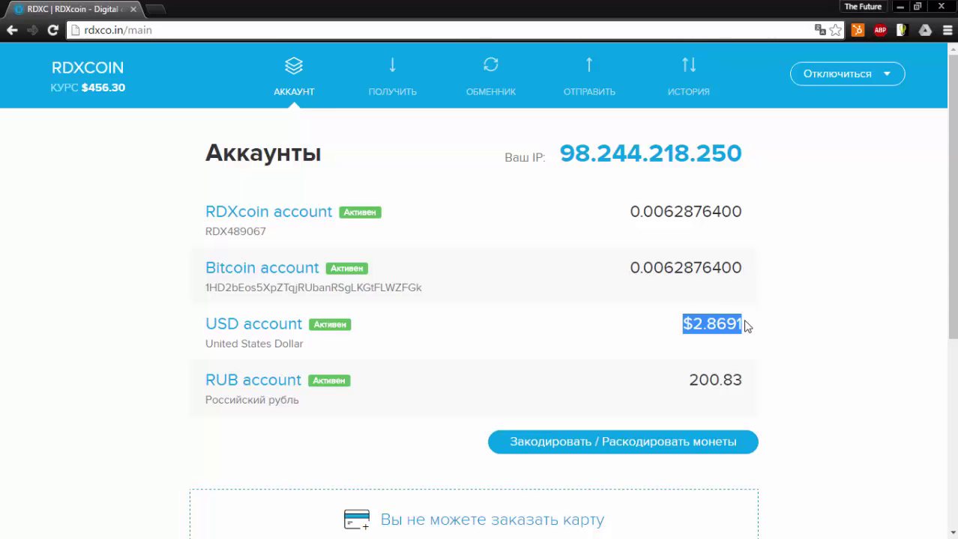
drag(744, 380, 687, 380)
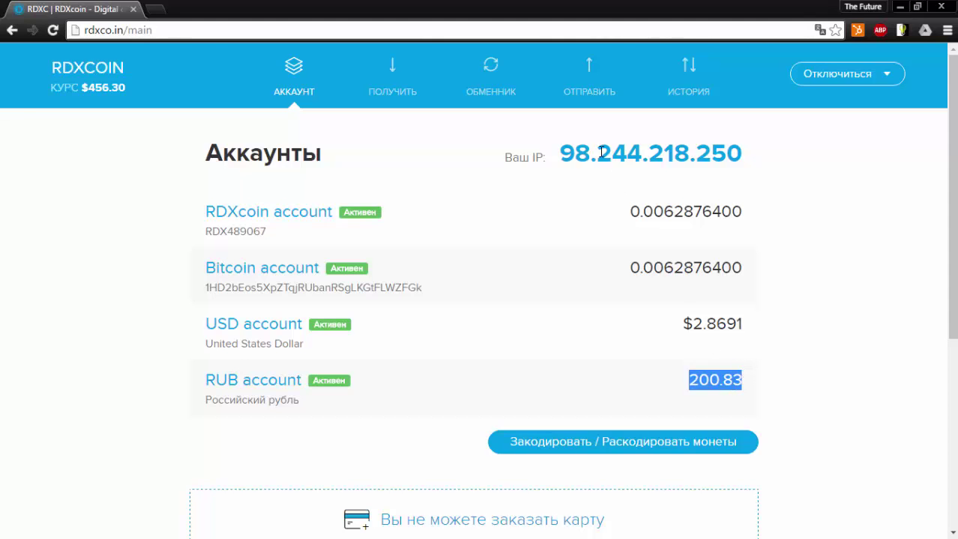
click(587, 92)
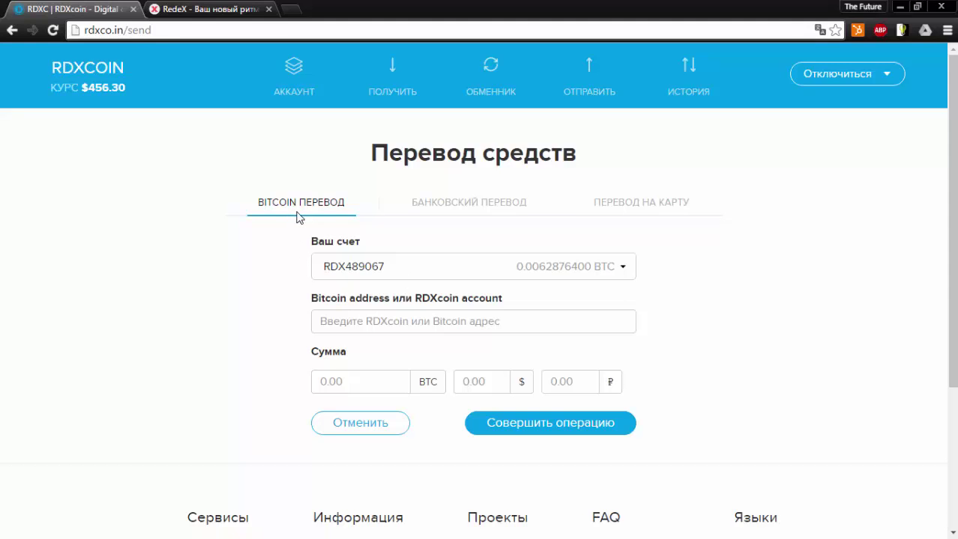
drag(311, 242, 362, 242)
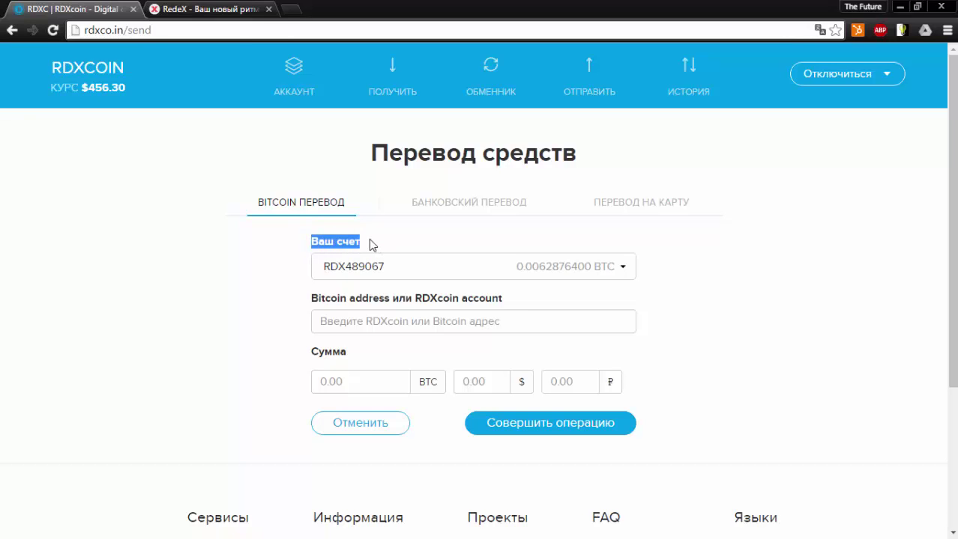
click(369, 241)
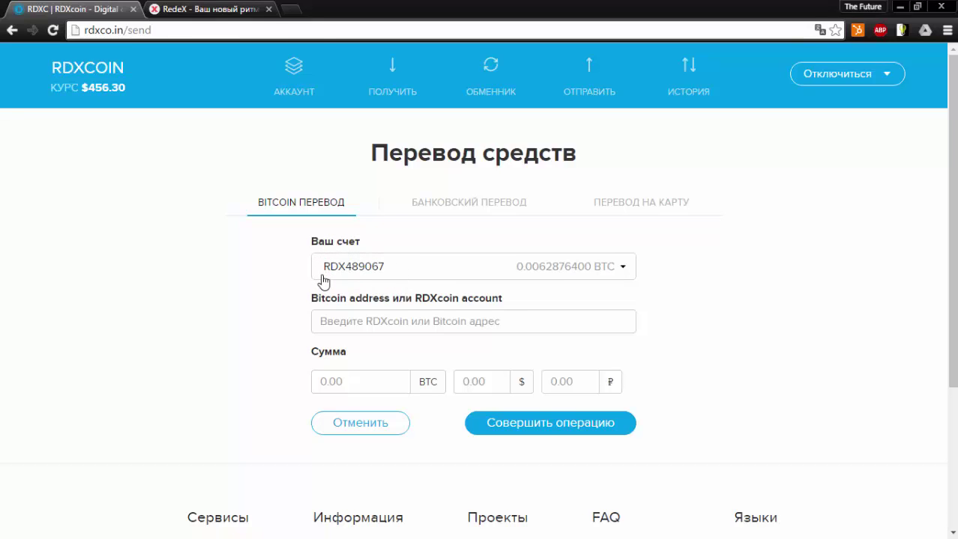
click(333, 322)
Back in RedeX, view the RDXcoin wallet login details and point out the login.
click(221, 13)
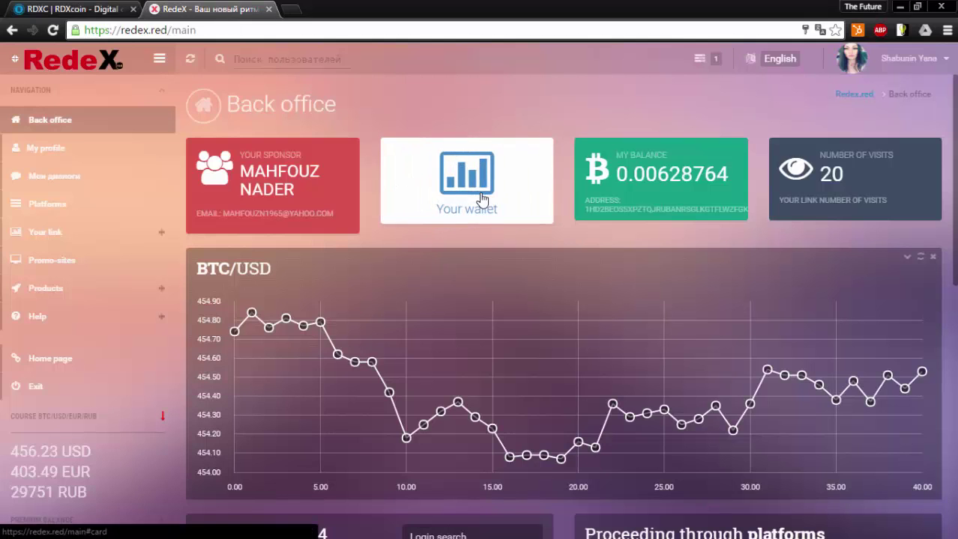
click(481, 200)
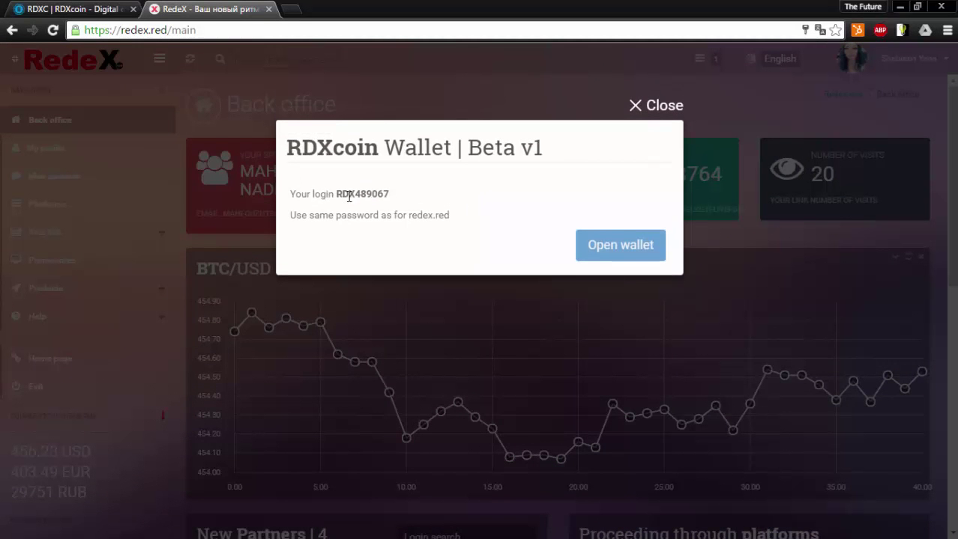
drag(331, 193, 385, 194)
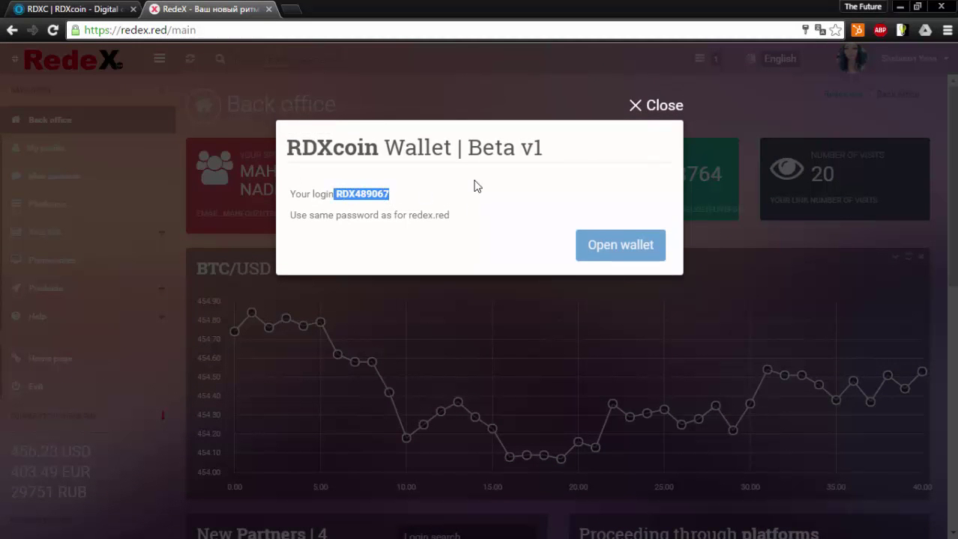
click(655, 109)
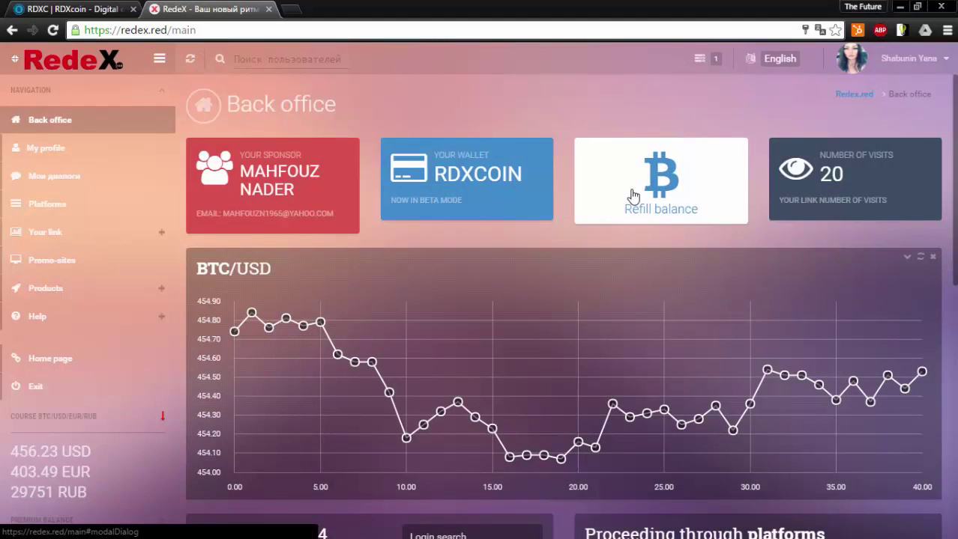
Copy the Bitcoin refill address and paste it as the transfer recipient in the wallet.
click(689, 197)
drag(562, 195, 349, 194)
key(ctrl+c)
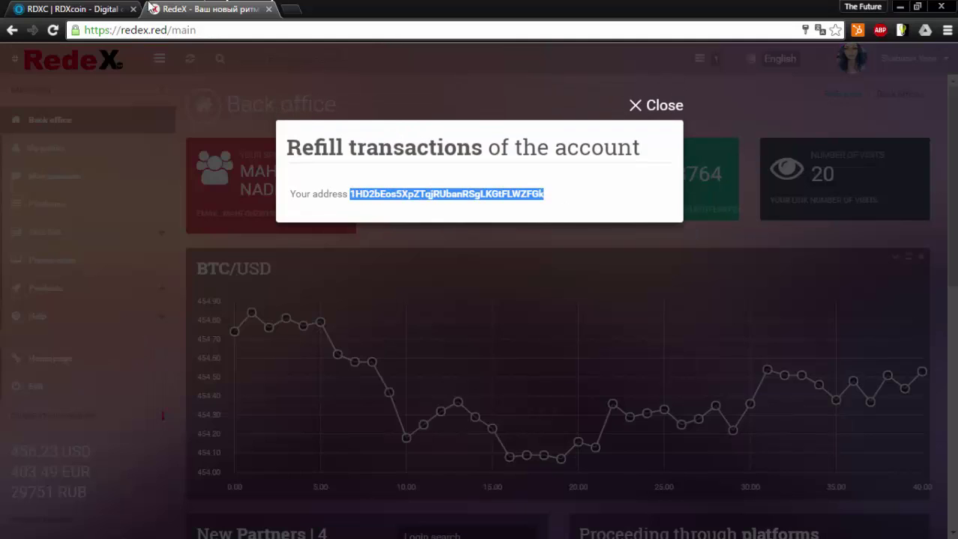
key(ctrl+Tab)
key(ctrl+v)
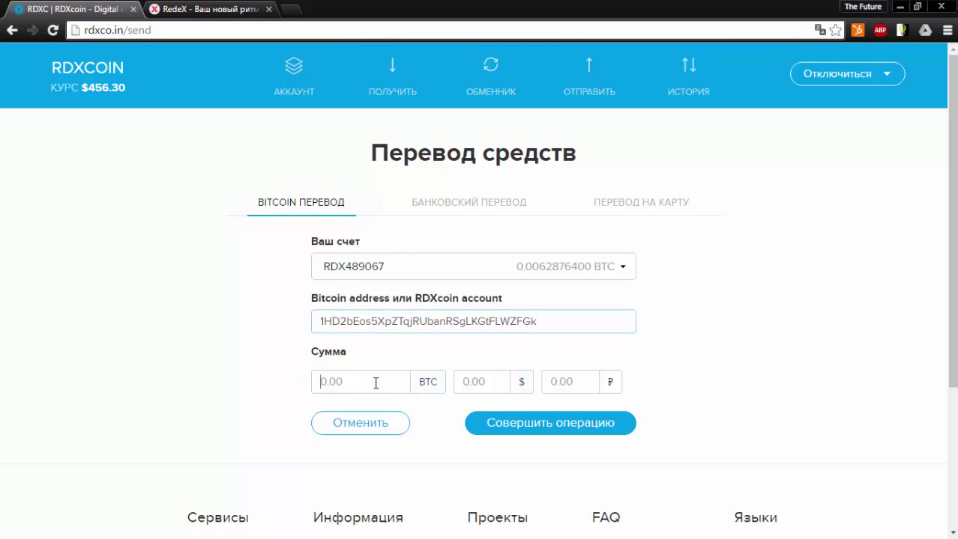
Check the BTC and ₽ amount fields, then close the RDXcoin wallet tab.
click(332, 383)
click(585, 382)
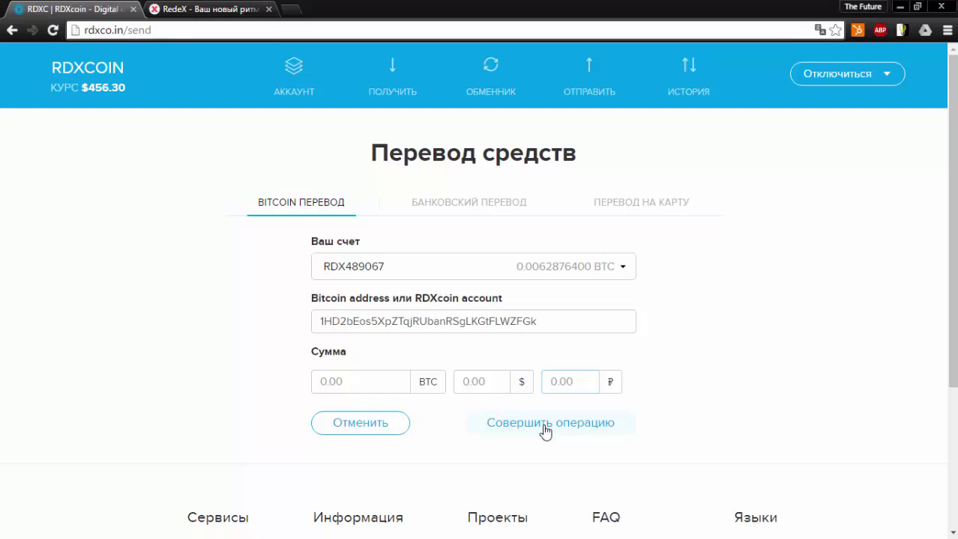
key(ctrl+w)
mouse_move(656, 191)
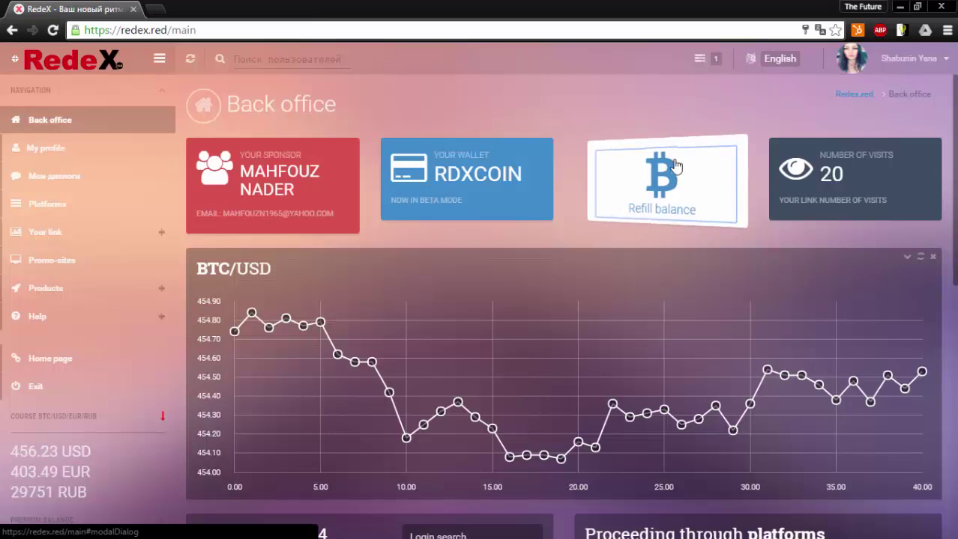
click(921, 66)
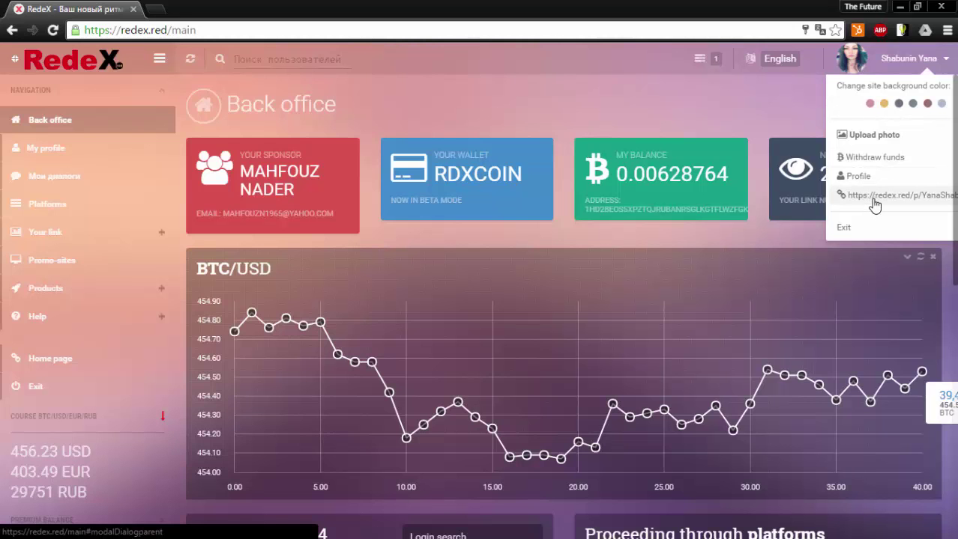
click(875, 205)
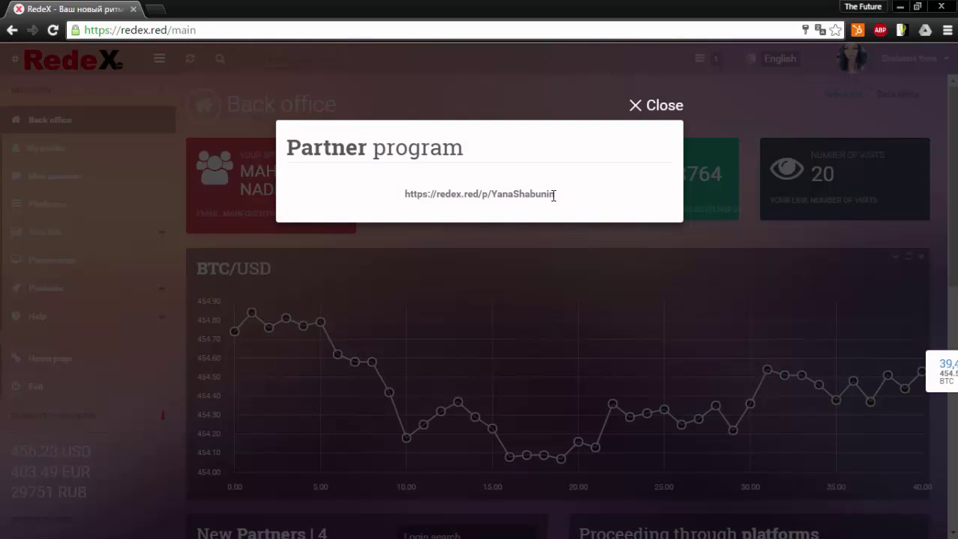
drag(554, 194, 403, 193)
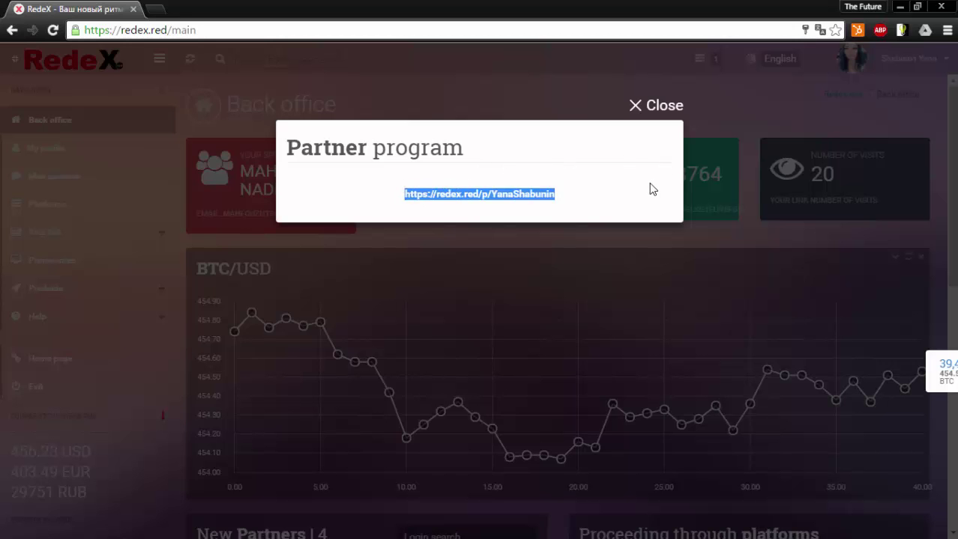
click(639, 203)
key(Escape)
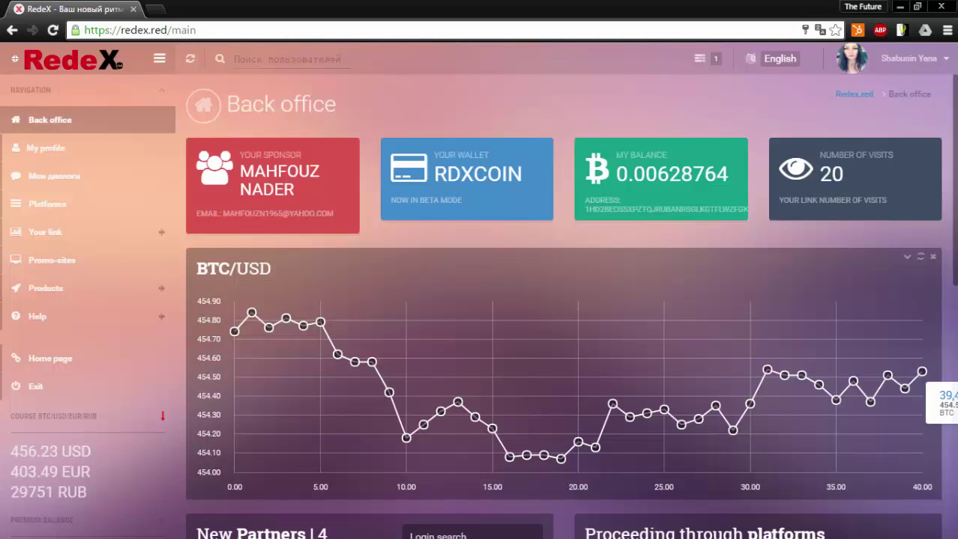